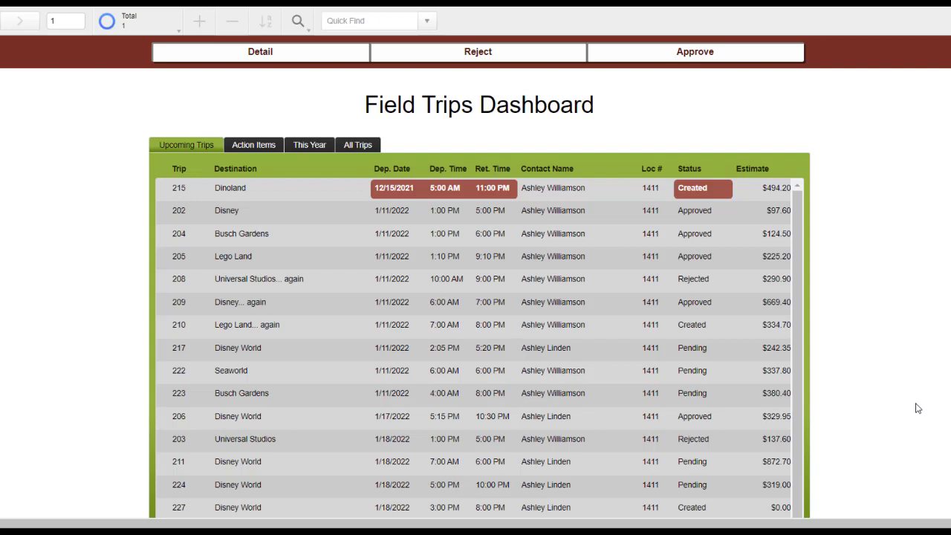
From the Action Items list, approve pending trip 217 to Disney World and confirm
click(257, 147)
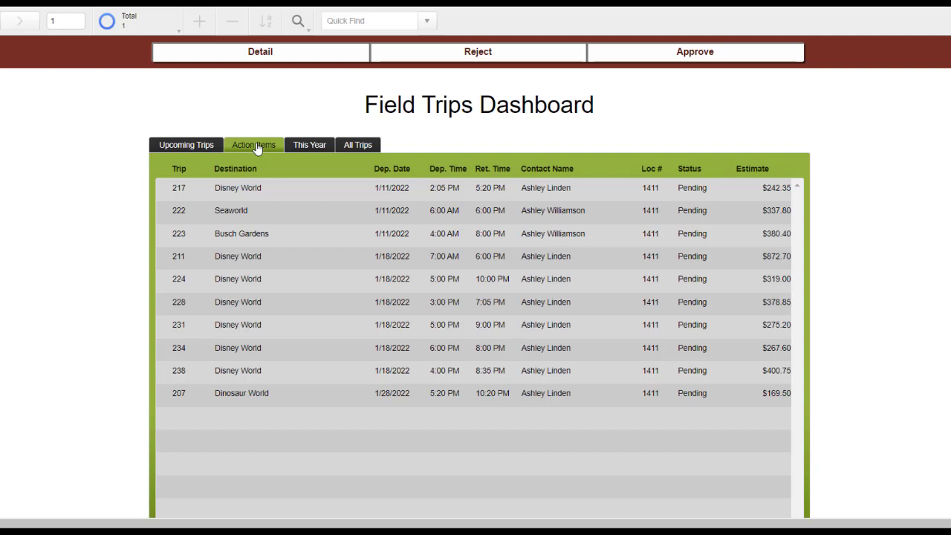
click(253, 191)
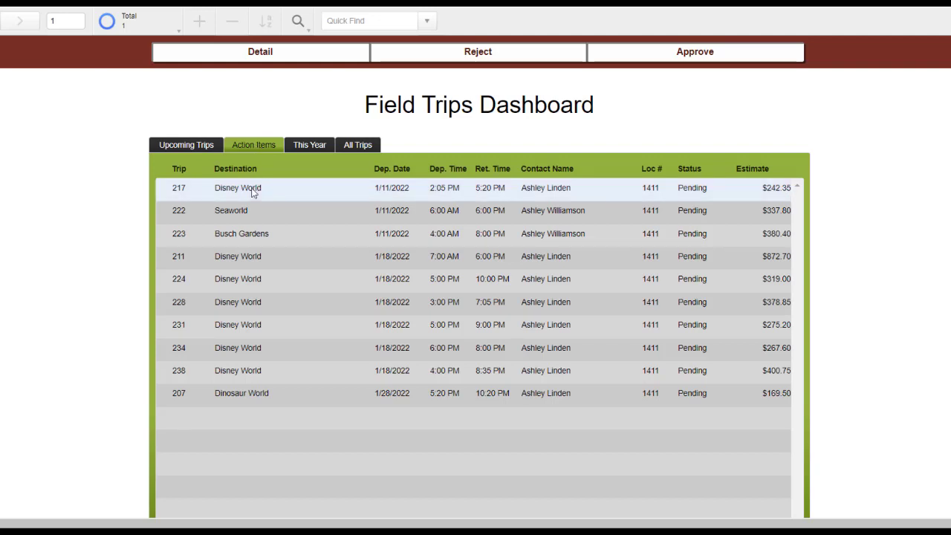
click(714, 59)
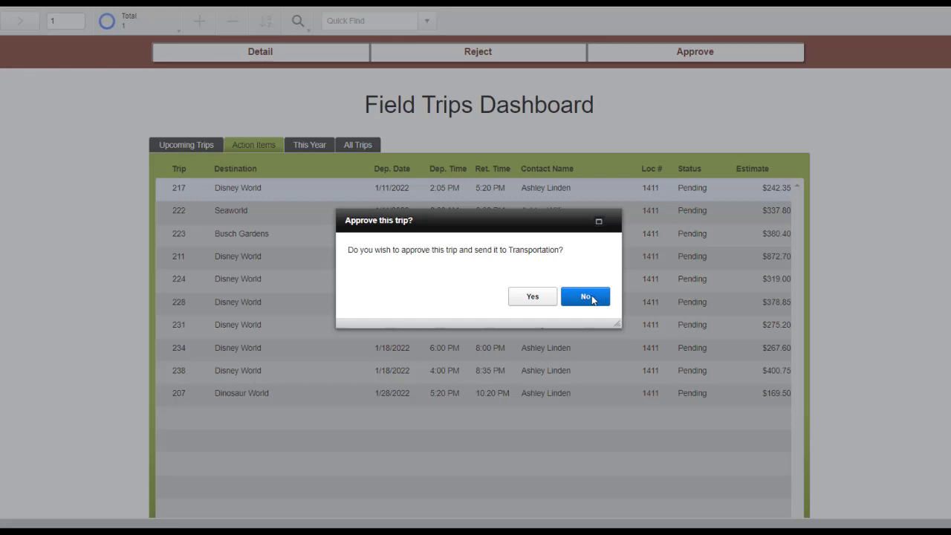
click(532, 297)
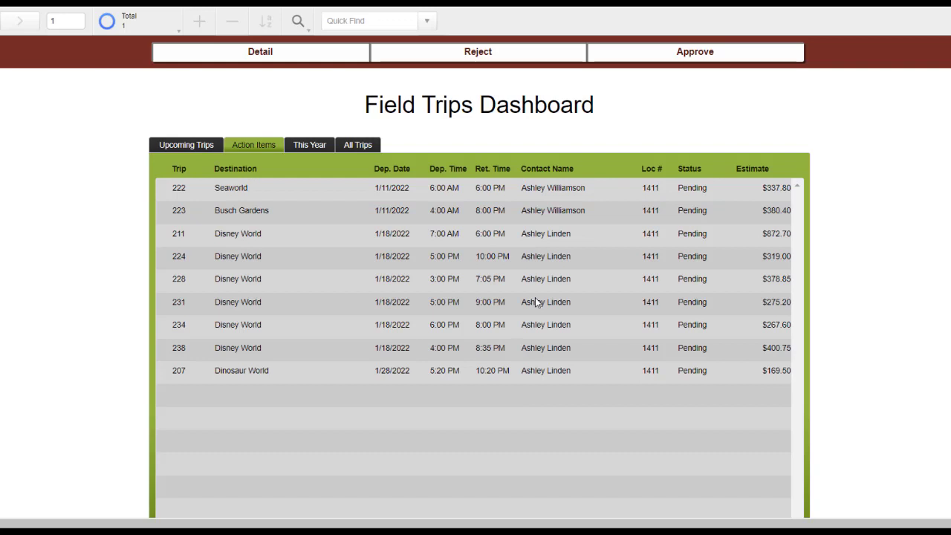
Reject Seaworld trip 222 with the reason 'Please include full address'
click(547, 190)
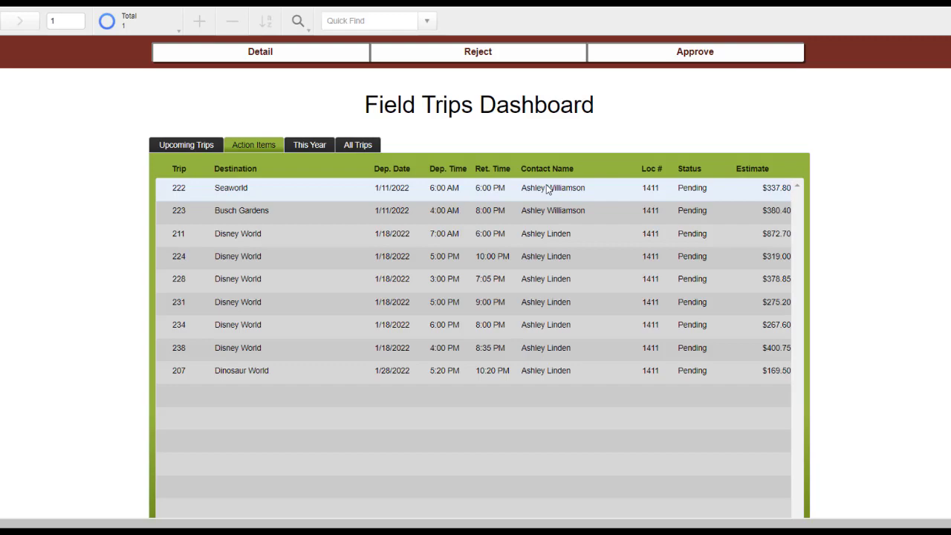
click(529, 58)
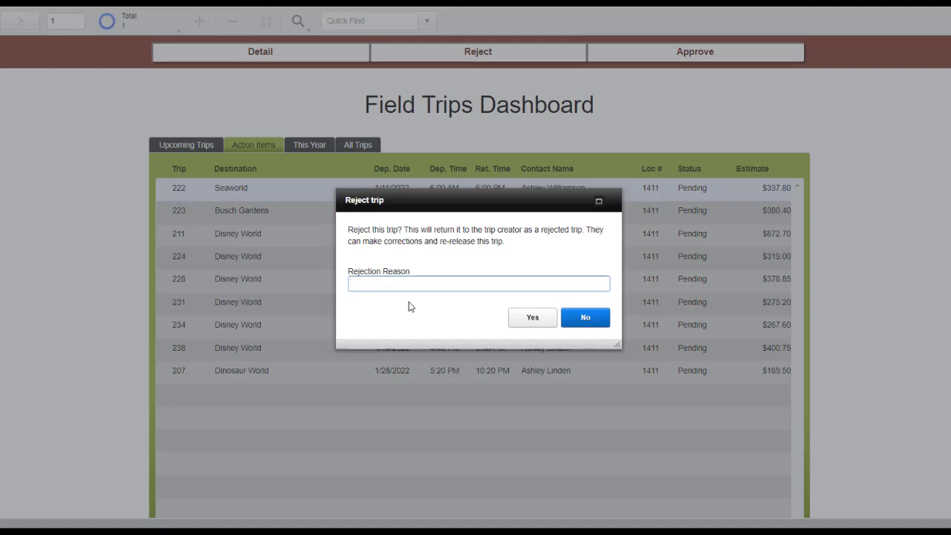
text(Plea)
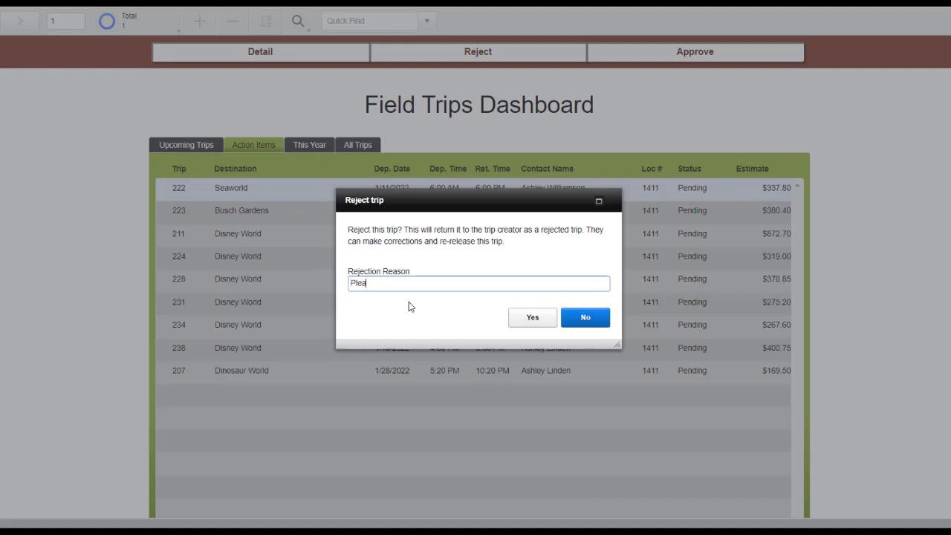
text(se include full addre)
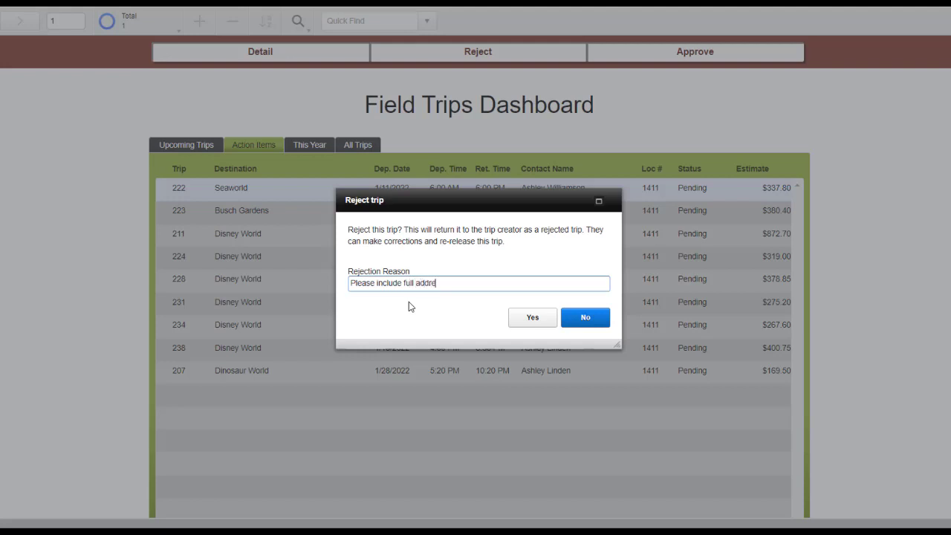
text(ss)
click(532, 318)
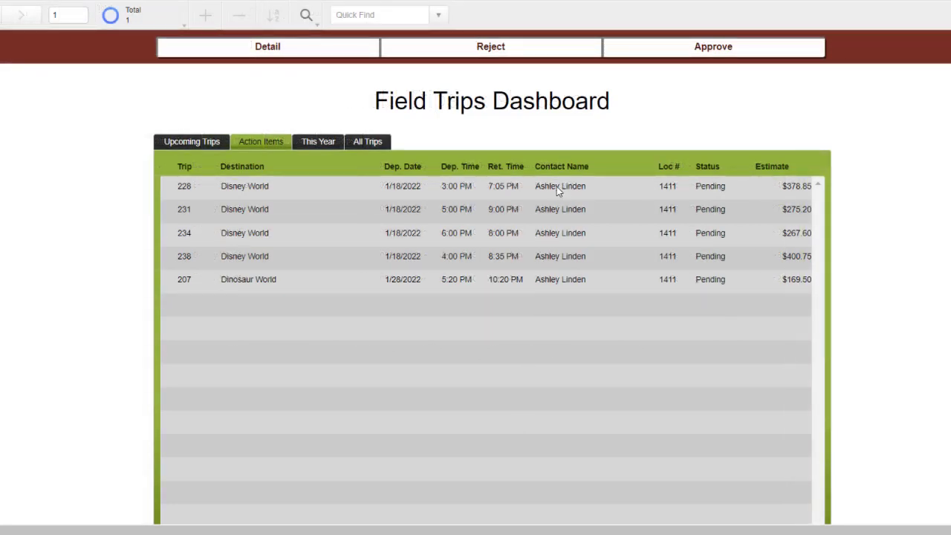
Open the detail layout for Disney World trip 228 and approve it there
click(557, 186)
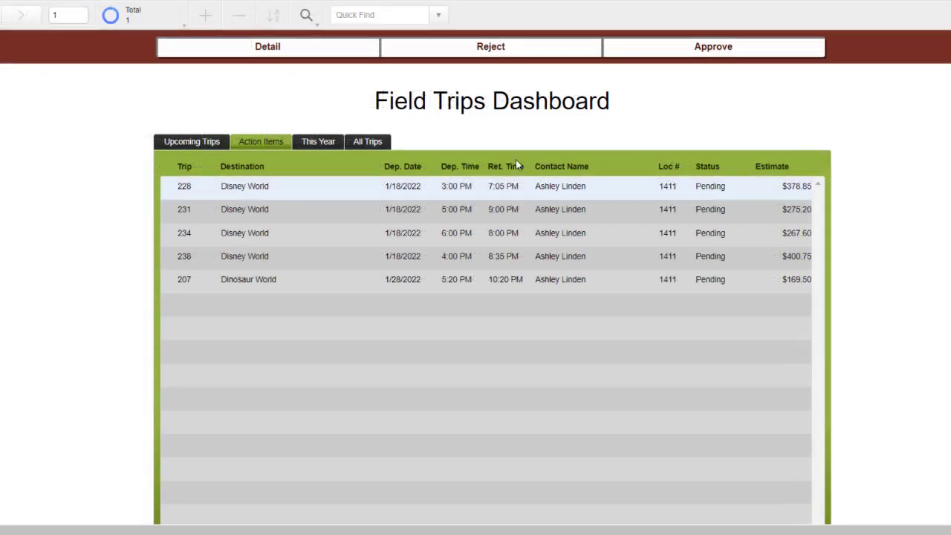
click(358, 54)
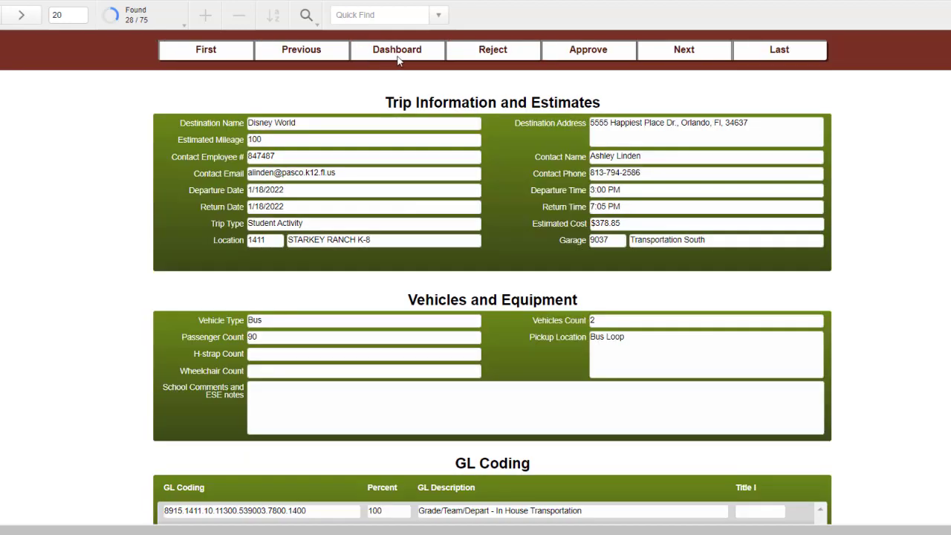
click(577, 58)
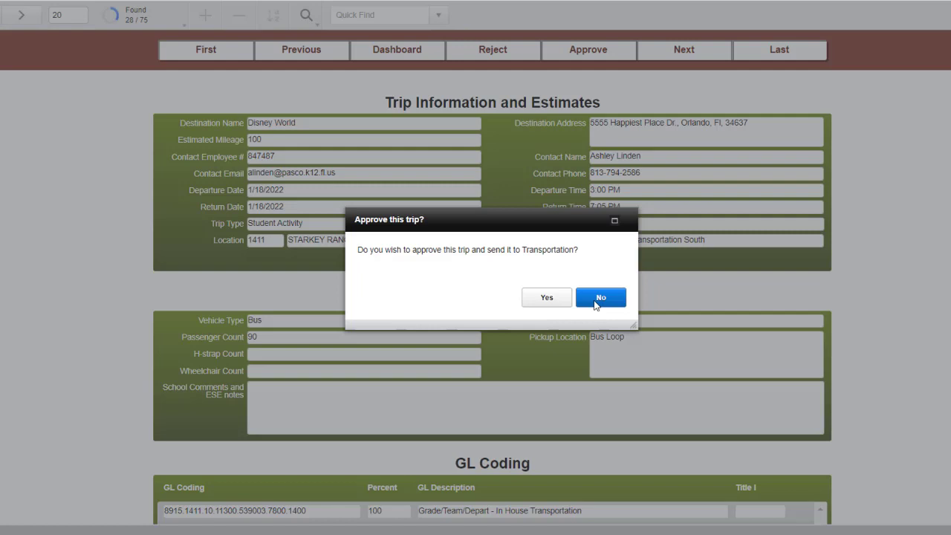
click(563, 303)
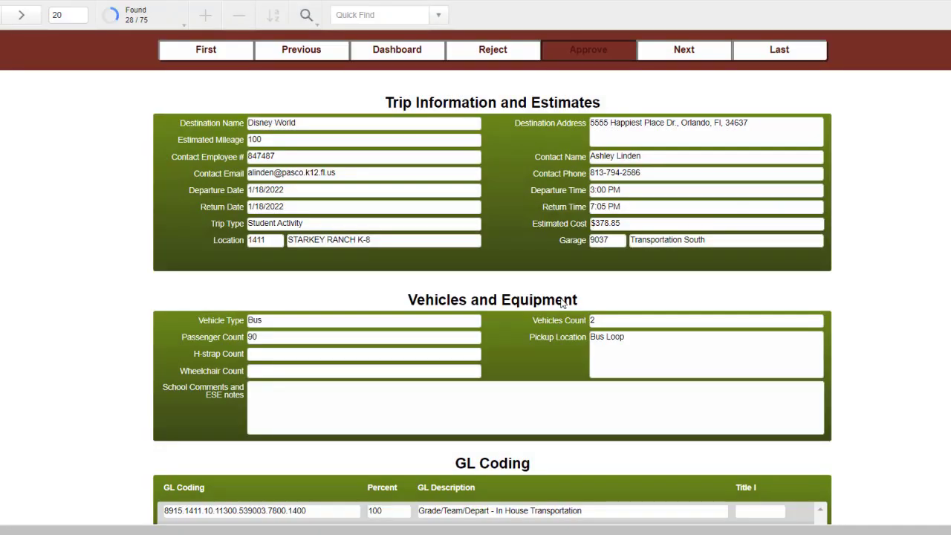
From the dashboard's Action Items, open trip 231's details and reject it with 'Please include full address'
click(422, 50)
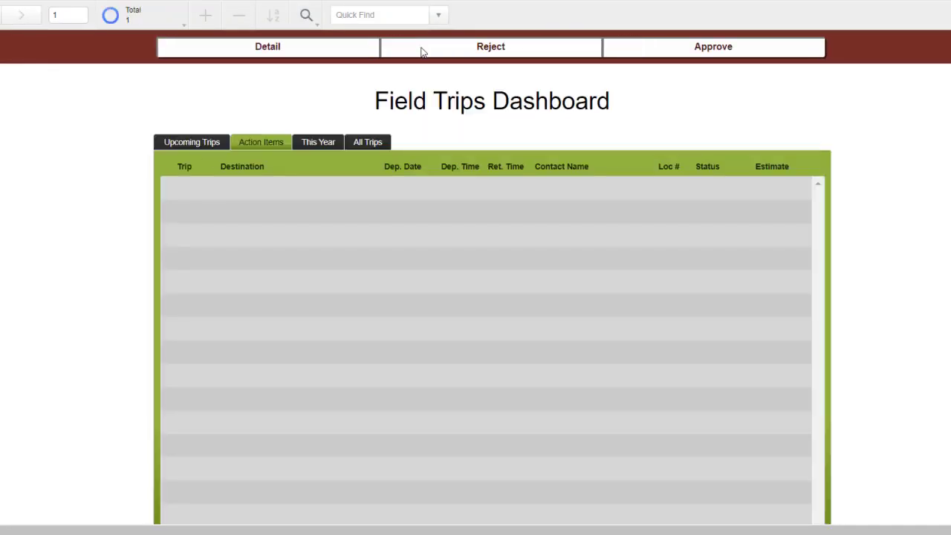
click(268, 148)
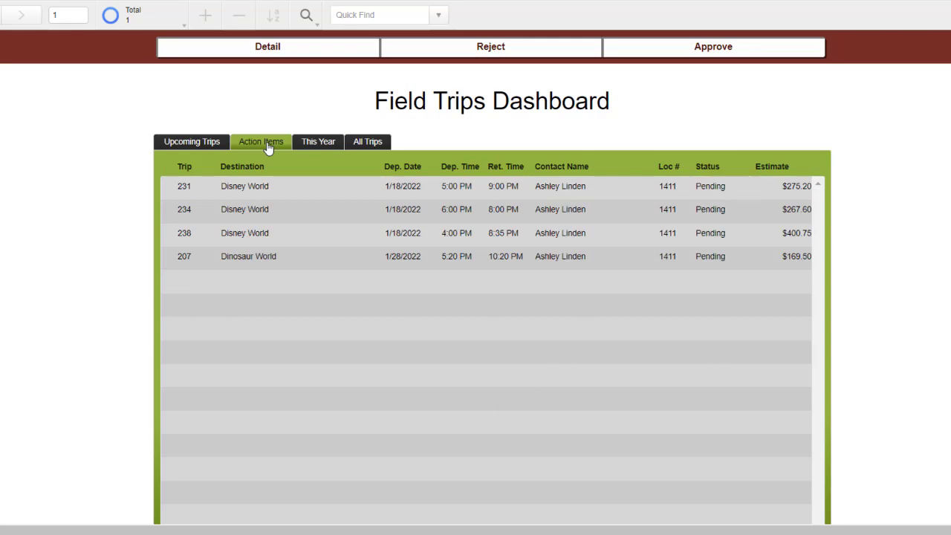
click(572, 187)
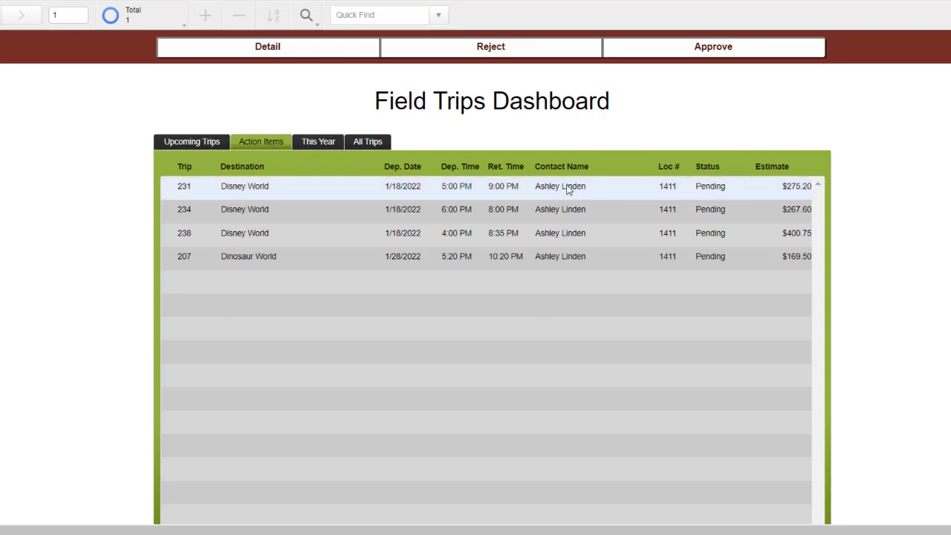
click(333, 52)
click(503, 52)
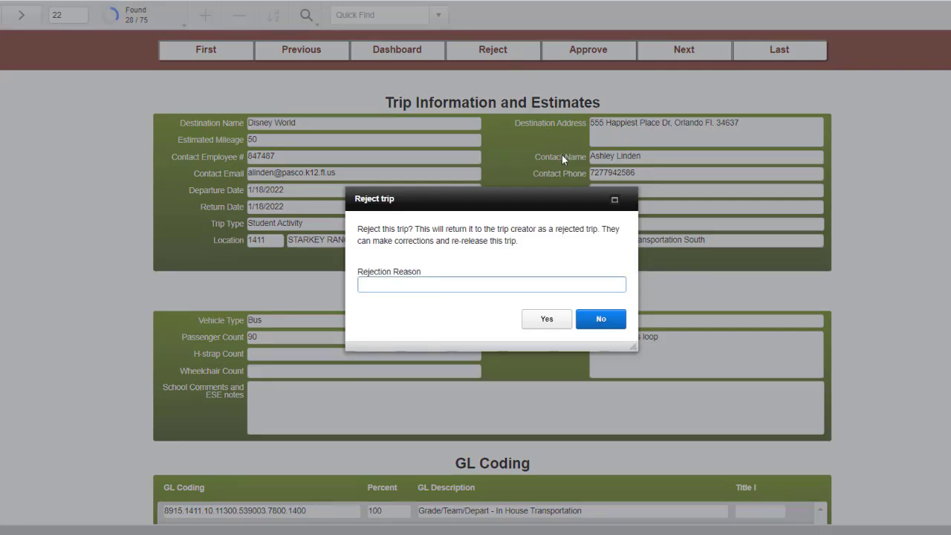
text(Please include full address)
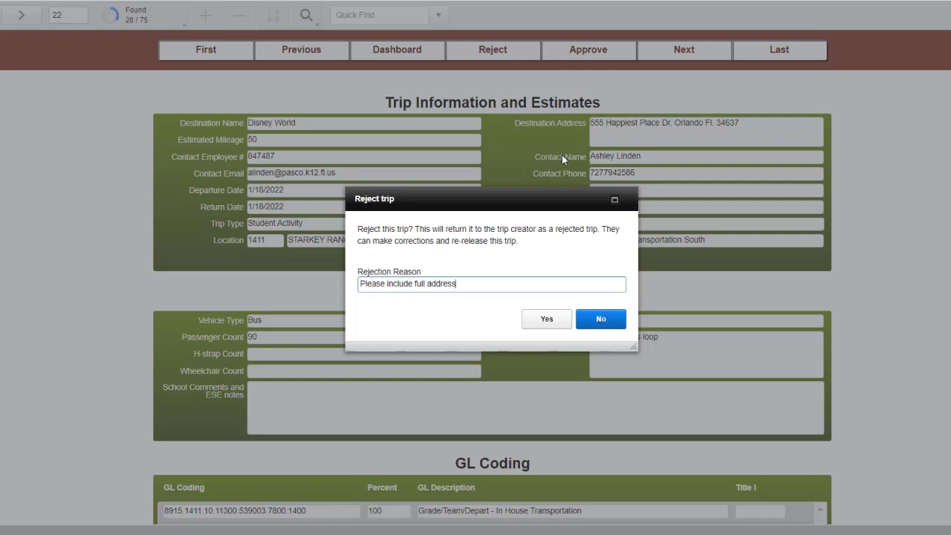
click(553, 320)
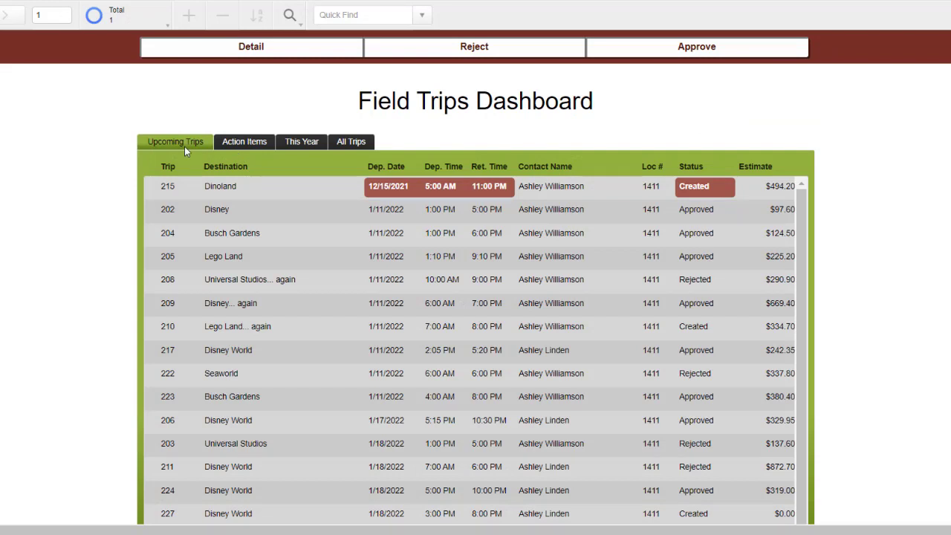
Switch the dashboard to the All Trips tab and scroll down to the newest trips
click(235, 142)
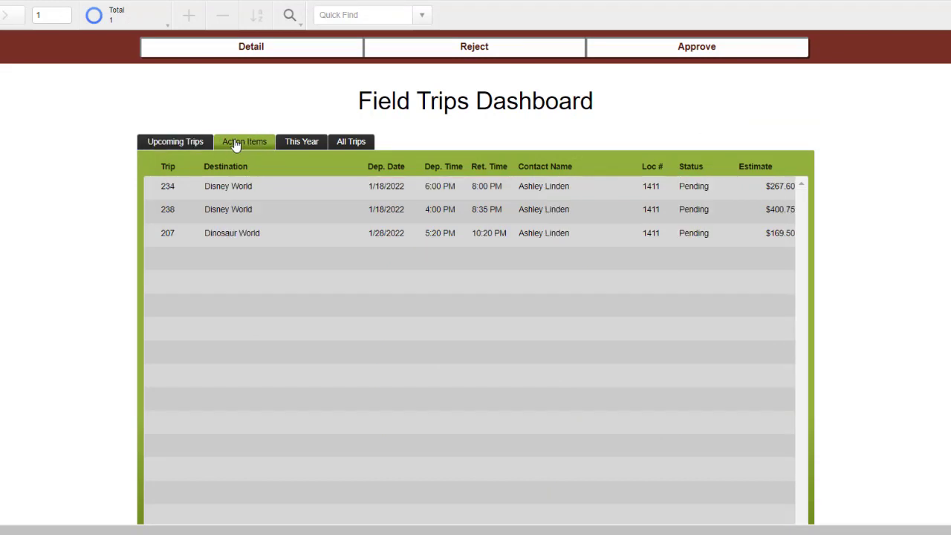
click(302, 141)
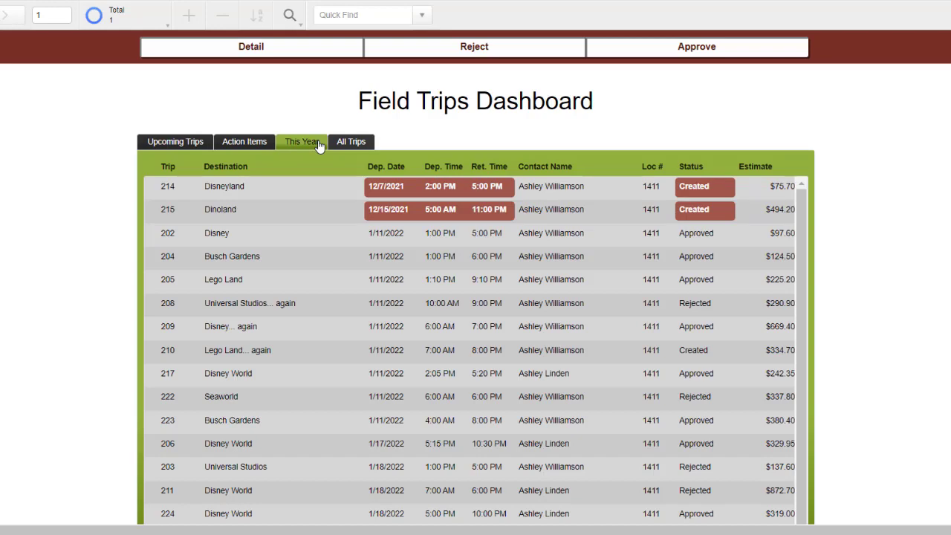
click(350, 143)
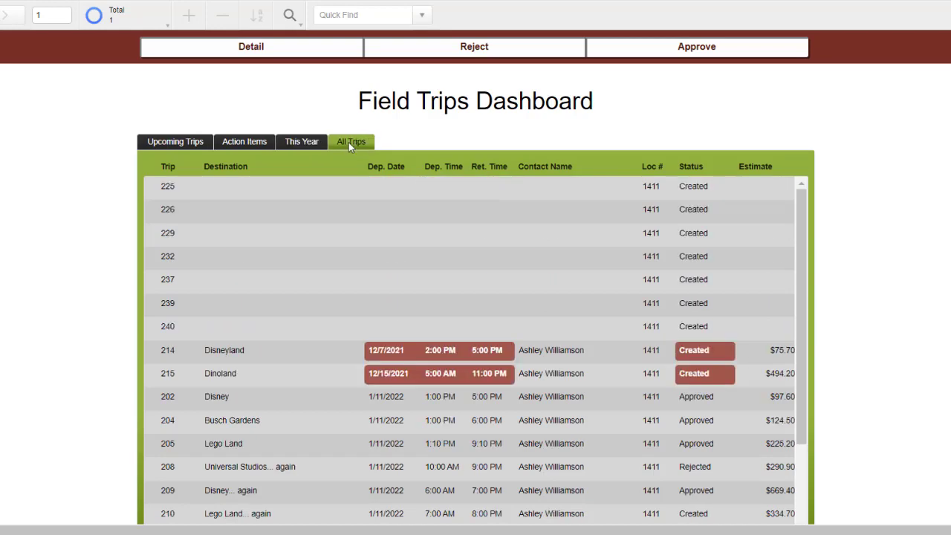
scroll(672, 322, down, 3)
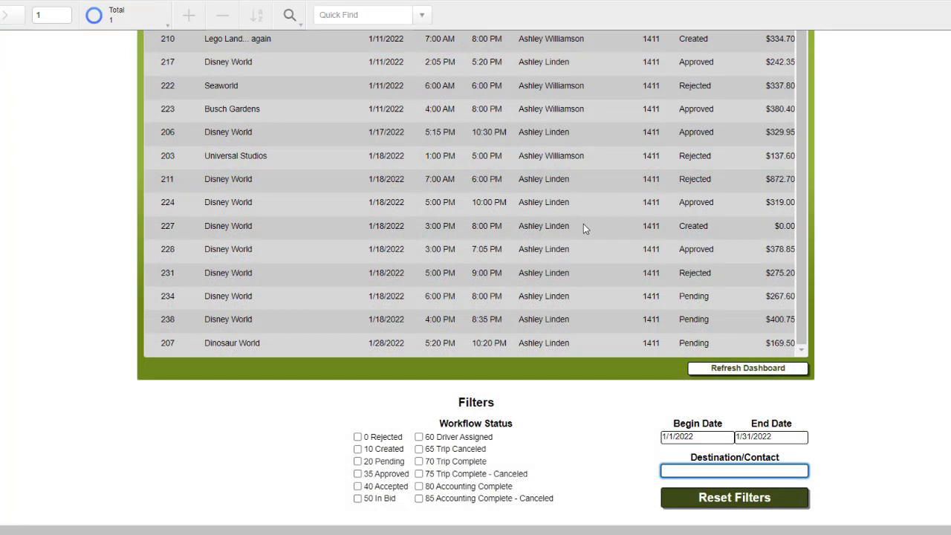
Filter trips to Pending workflow status, then reset all filters to list every trip
click(358, 462)
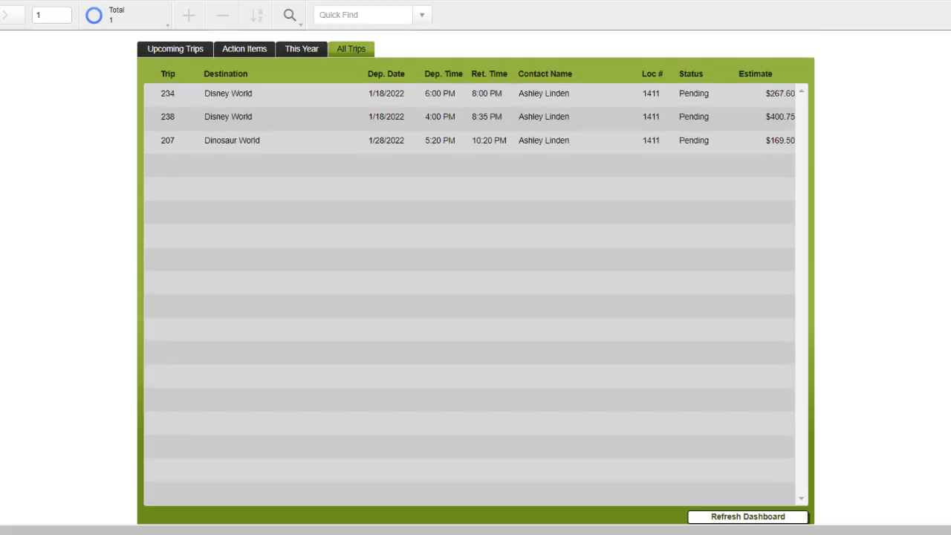
scroll(476, 283, down, 2)
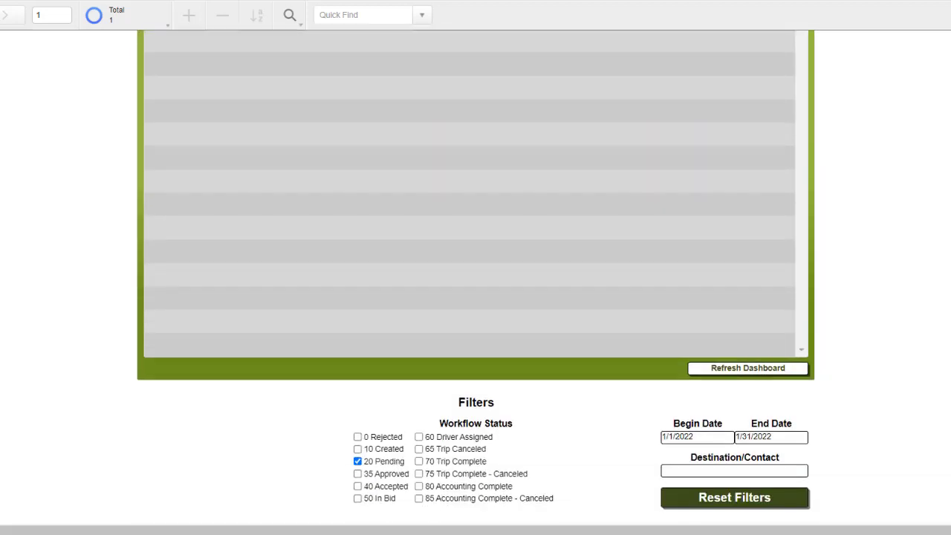
click(754, 499)
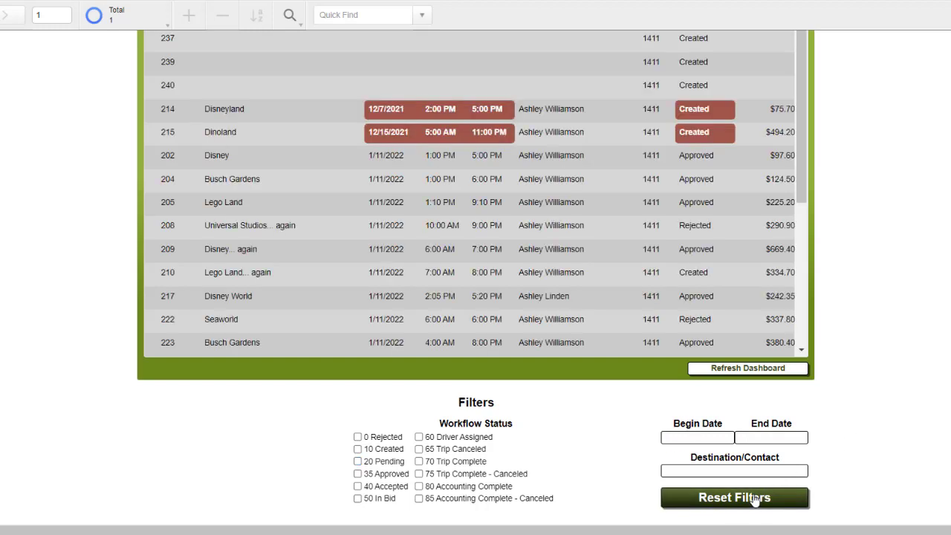
click(708, 440)
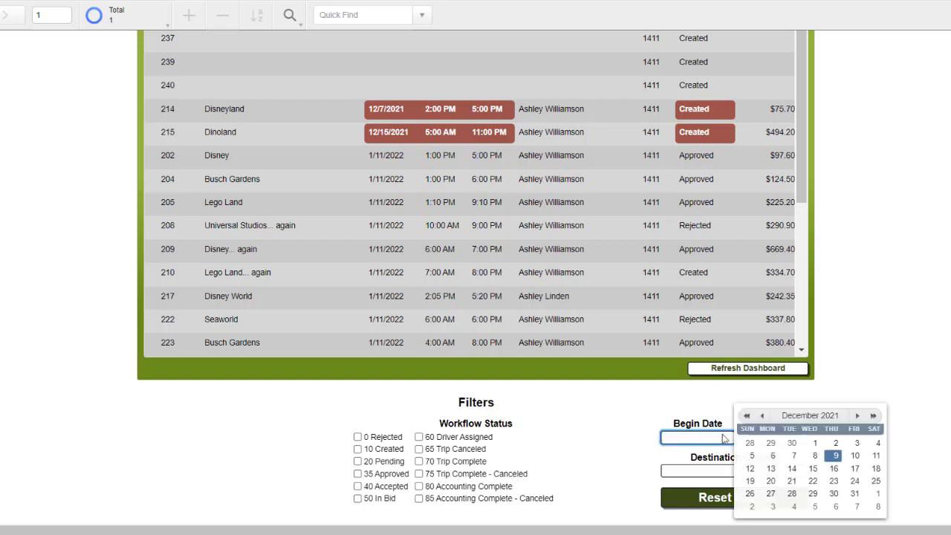
click(857, 416)
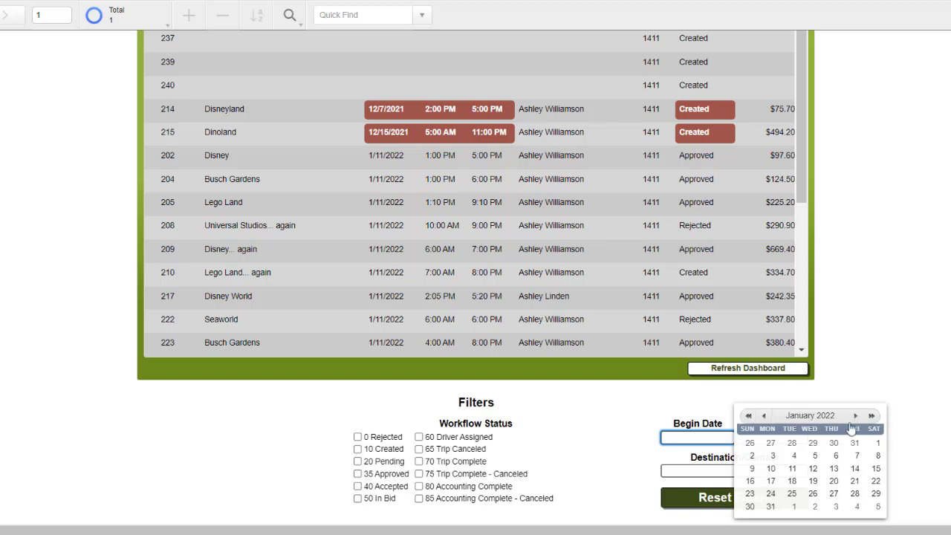
click(792, 468)
click(752, 503)
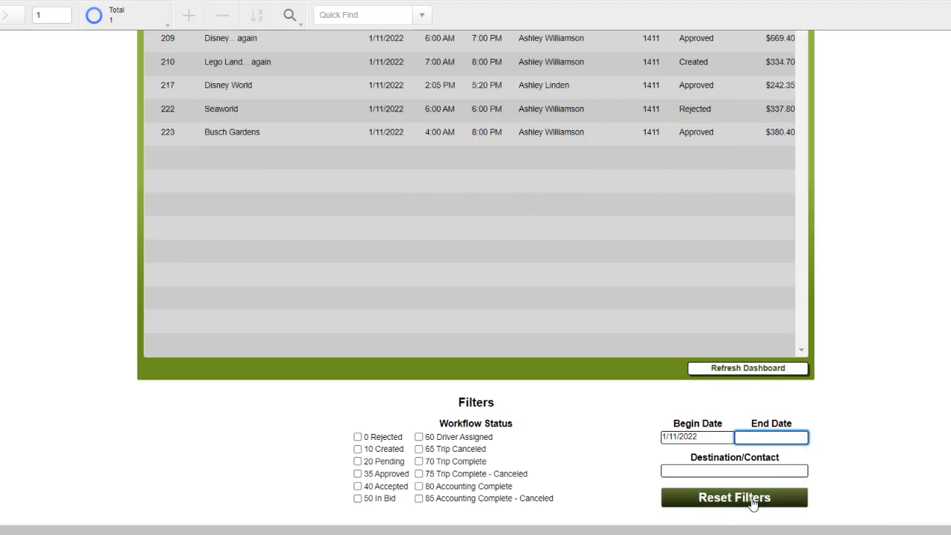
click(700, 437)
click(857, 416)
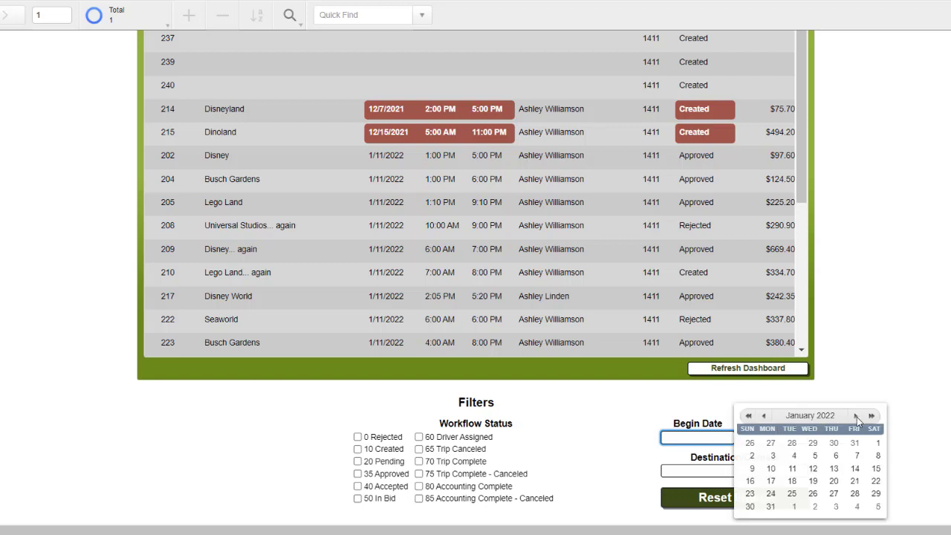
click(878, 443)
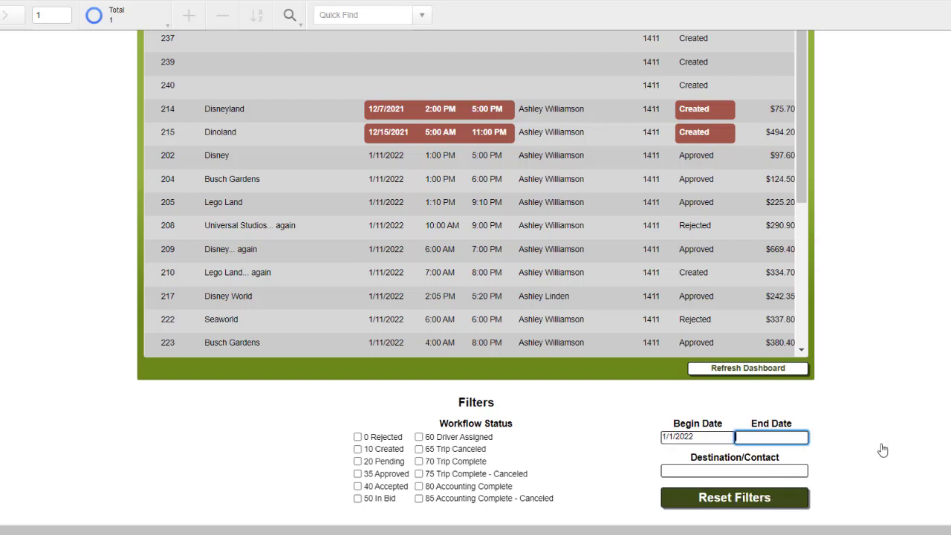
click(931, 416)
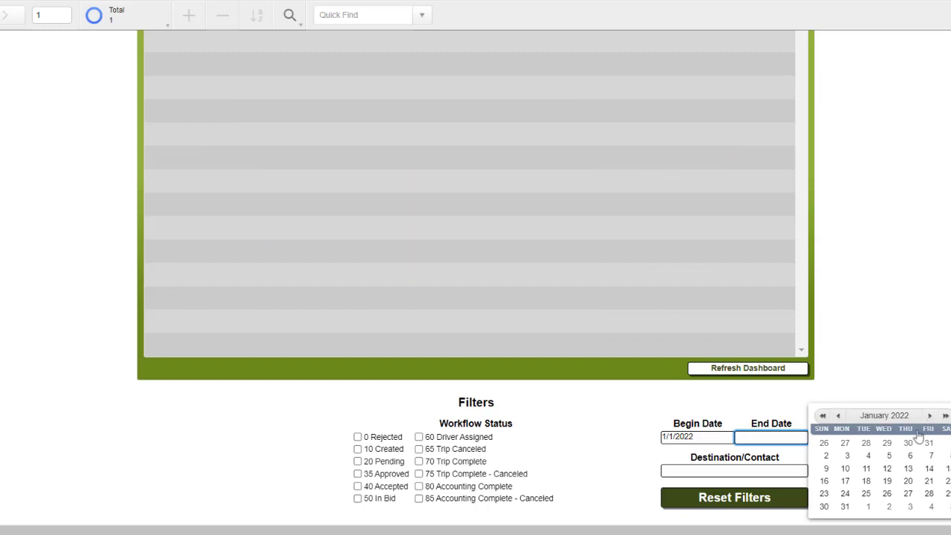
click(848, 509)
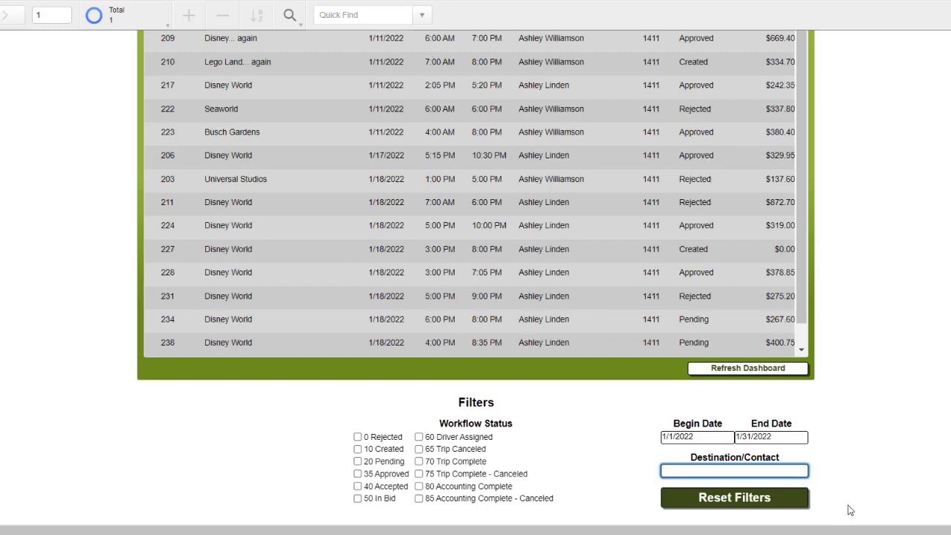
click(806, 509)
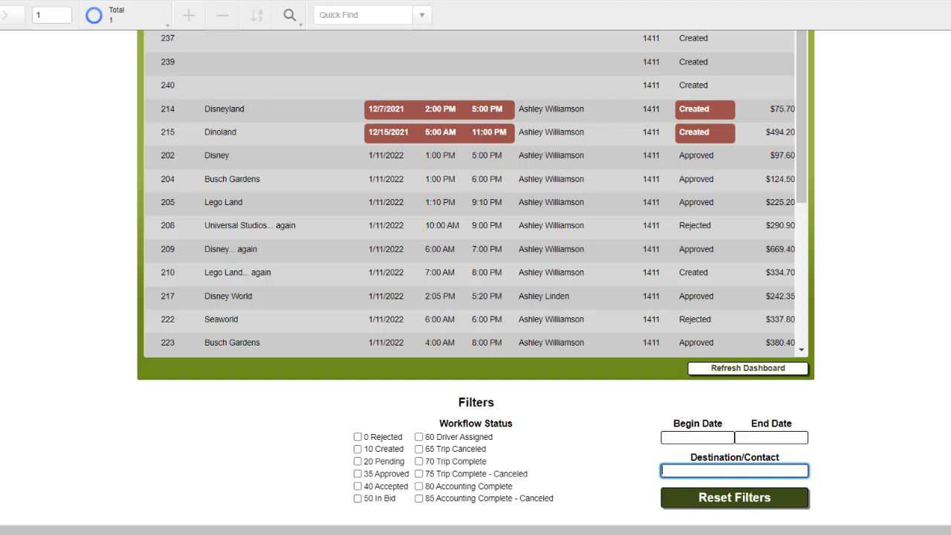
Filter Destination/Contact by 'Disney World', then reset that filter
text(Disney World)
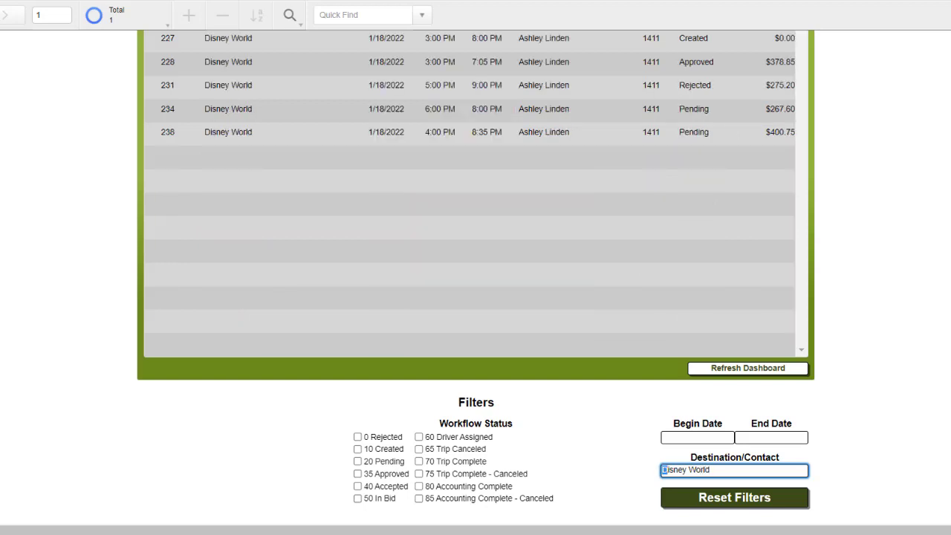
scroll(476, 282, up, 4)
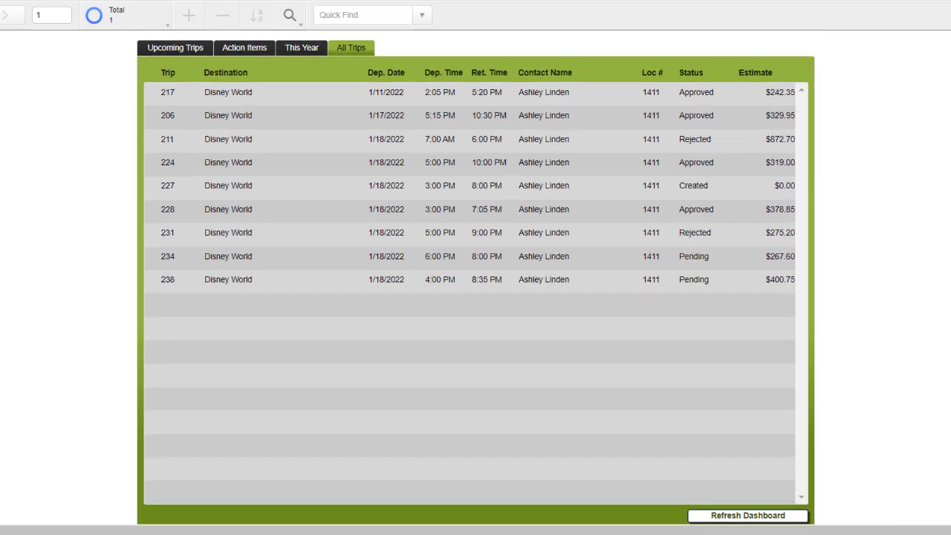
scroll(941, 452, down, 4)
click(798, 509)
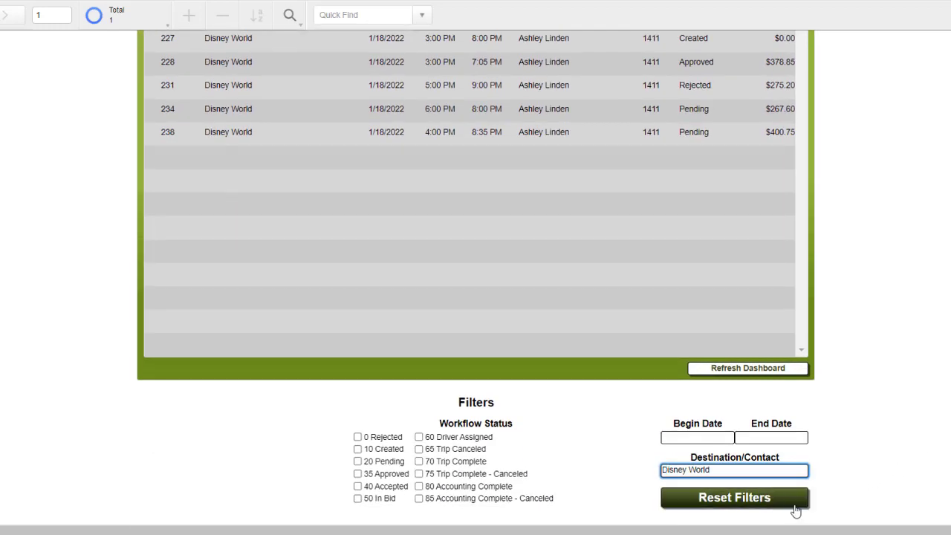
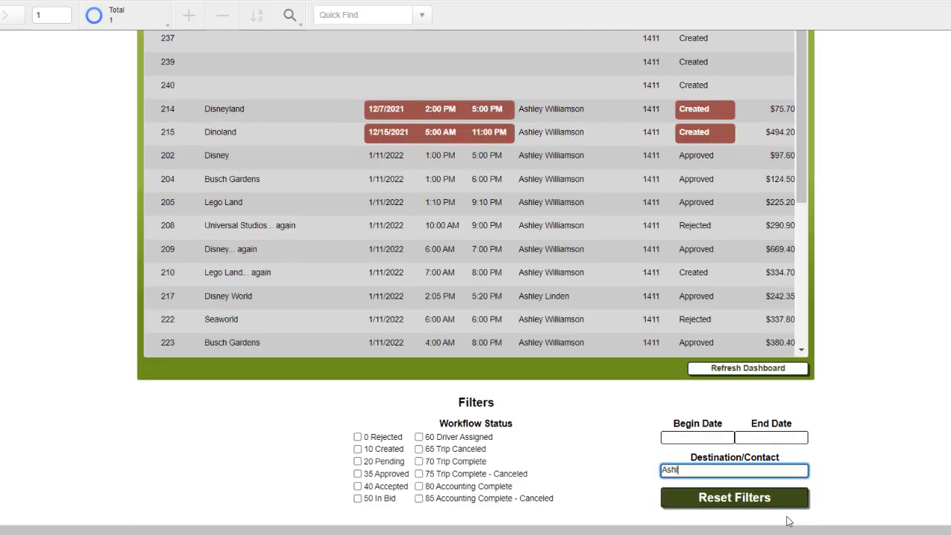
Filter the trip list by the contact's name in Destination/Contact
key(Return)
scroll(475, 267, up, 1)
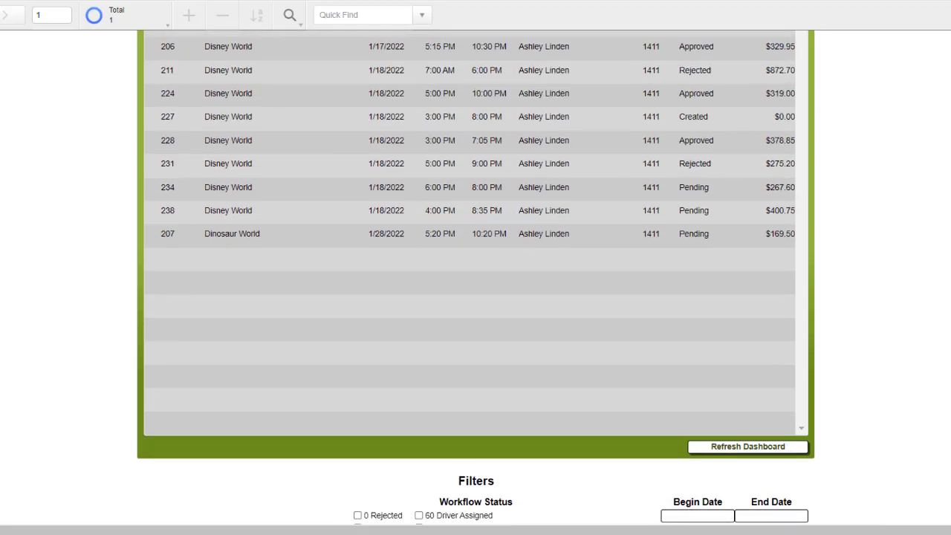